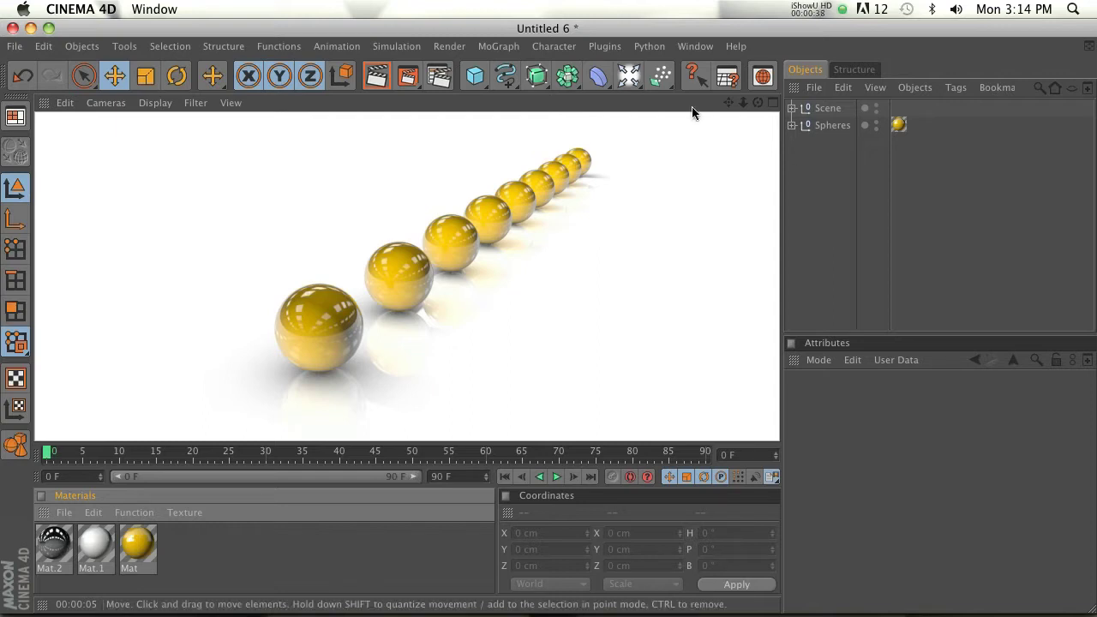
# Set the Cinema 4D save format to RPF with Z and Object ID channels
pyautogui.click(439, 76)
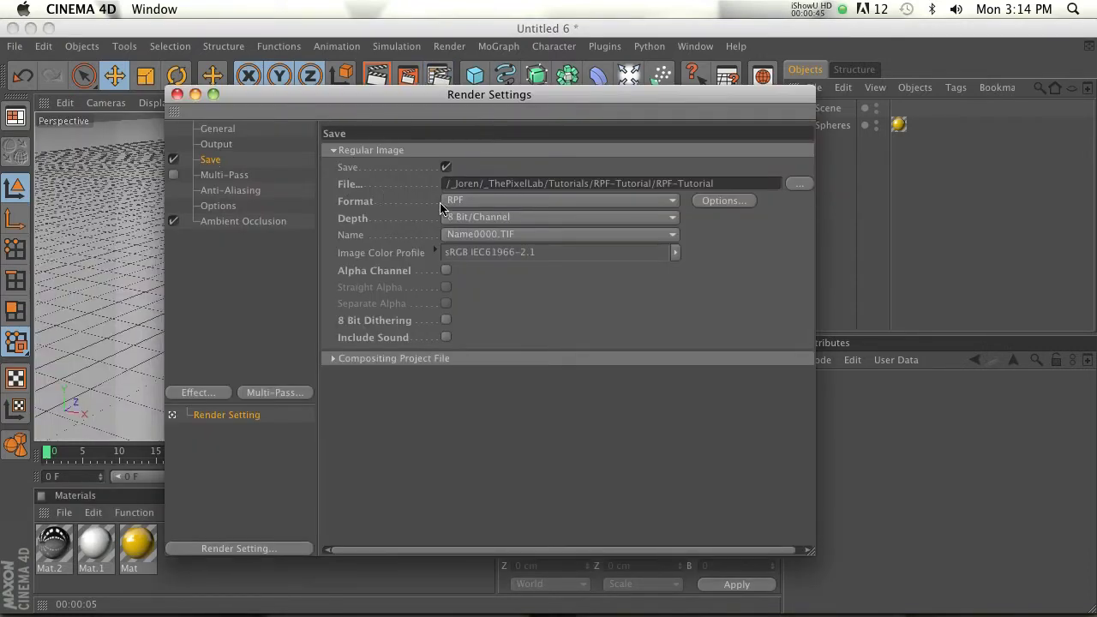
pyautogui.click(488, 200)
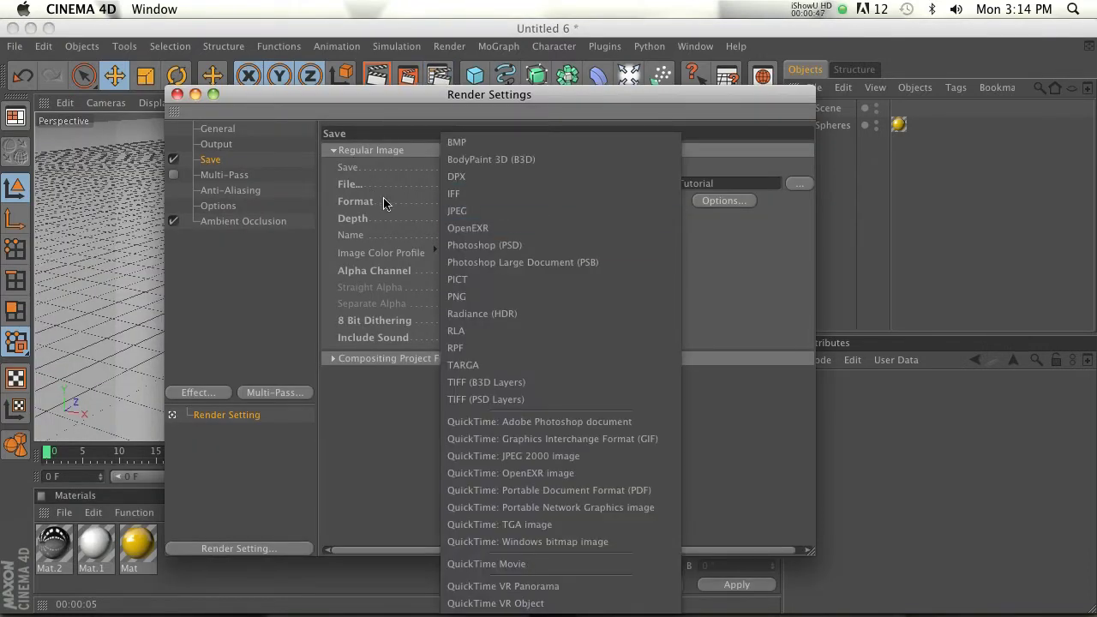
pyautogui.click(492, 347)
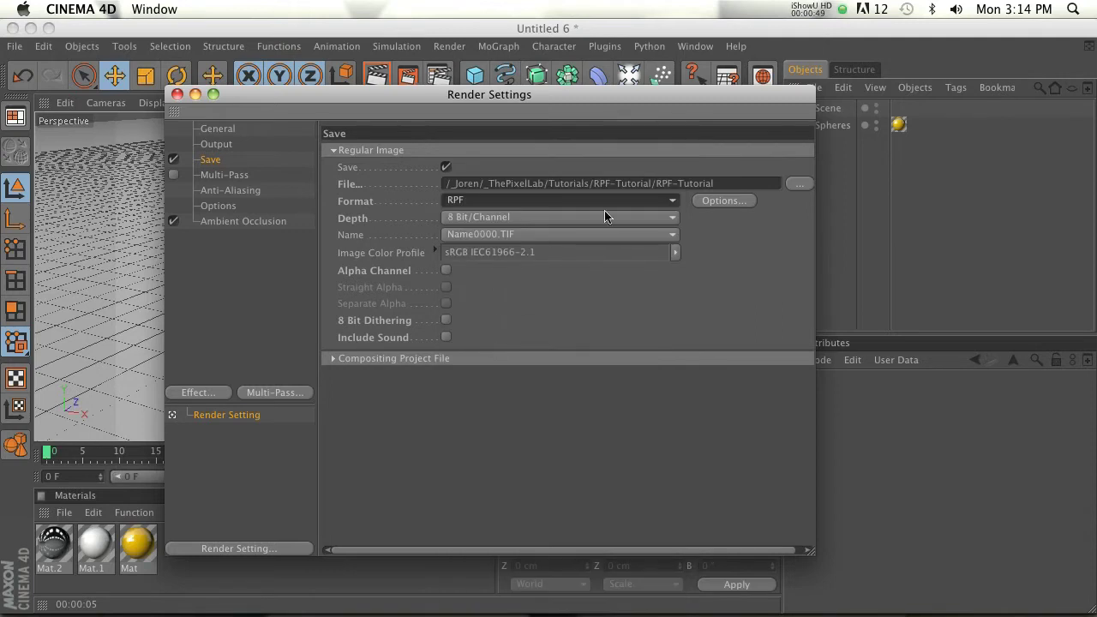
pyautogui.click(730, 200)
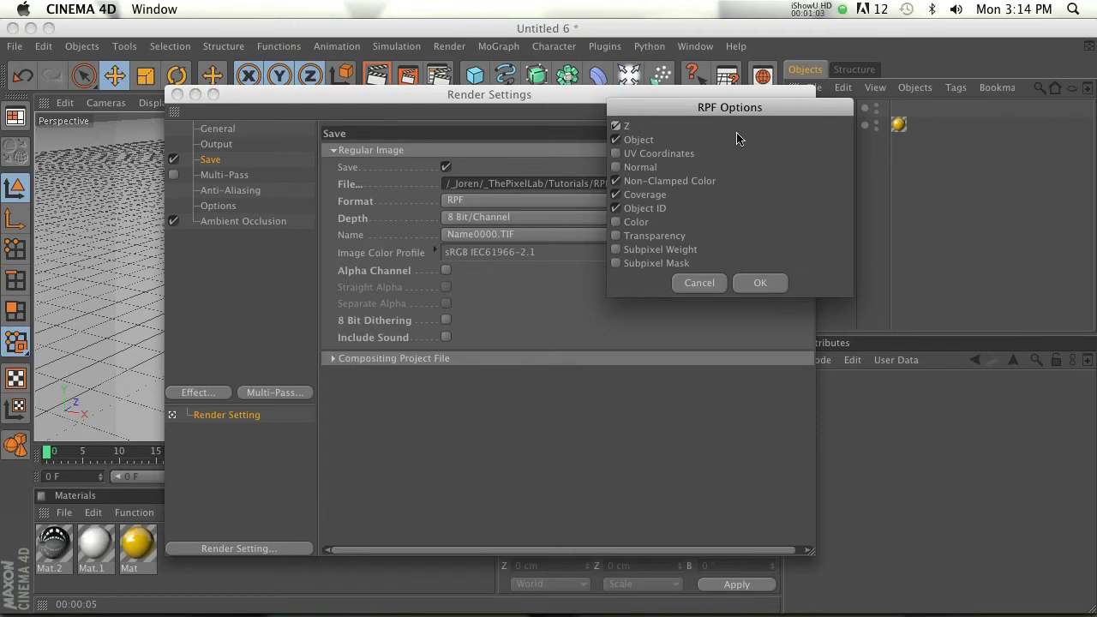
pyautogui.moveTo(728, 107); pyautogui.dragTo(583, 74)
pyautogui.press('Return')
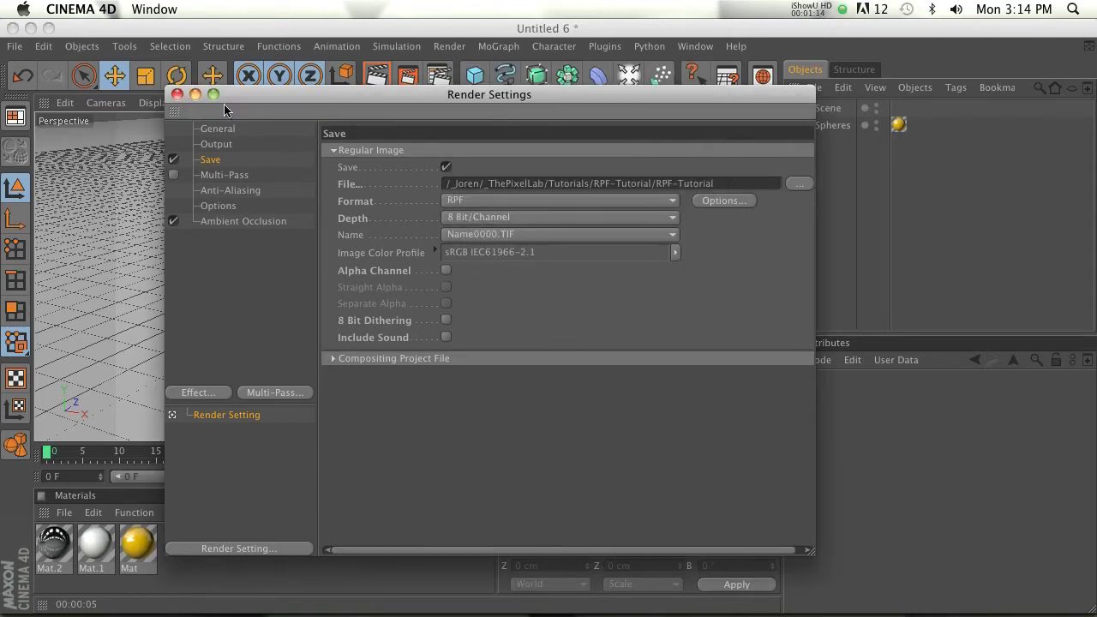
# Render the yellow spheres to the Picture Viewer, overwriting RPF-Tutorial.rpf
pyautogui.click(177, 94)
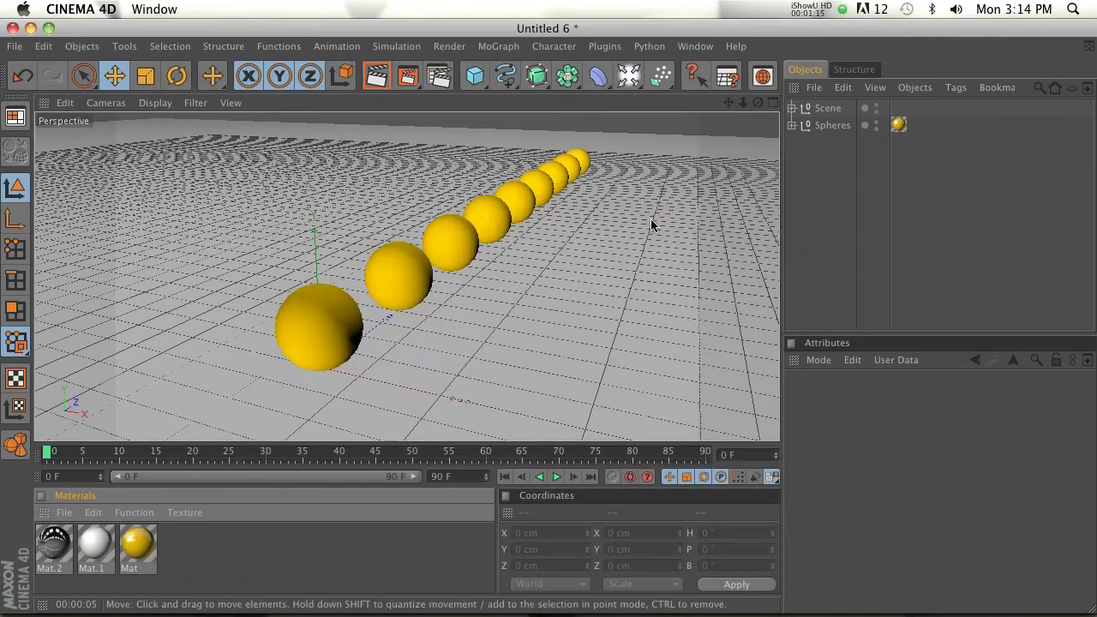
pyautogui.click(409, 76)
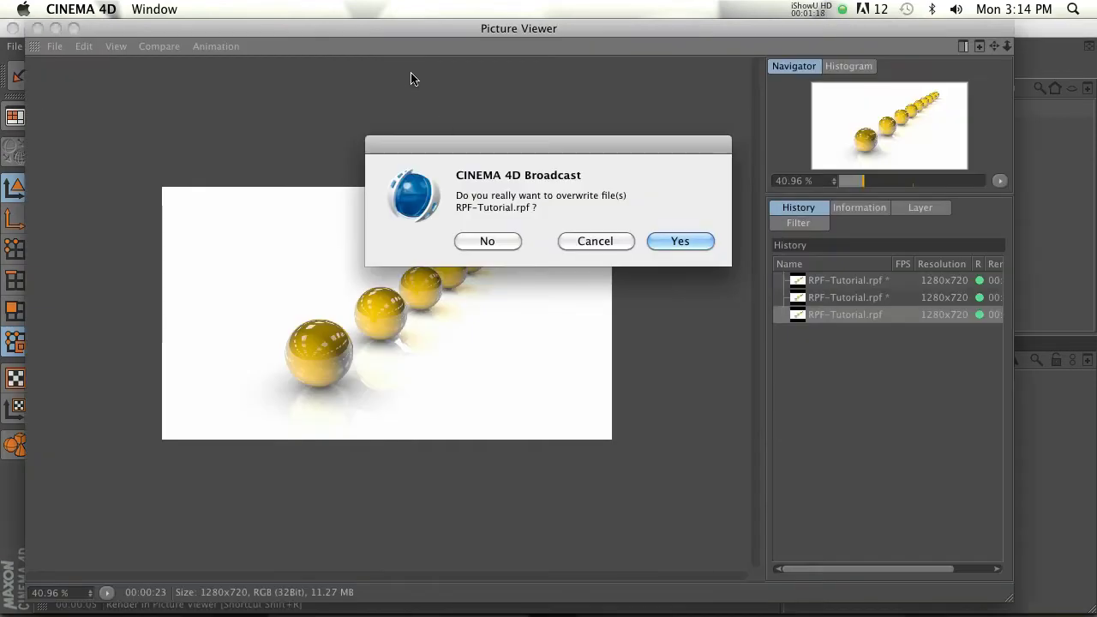
pyautogui.click(657, 233)
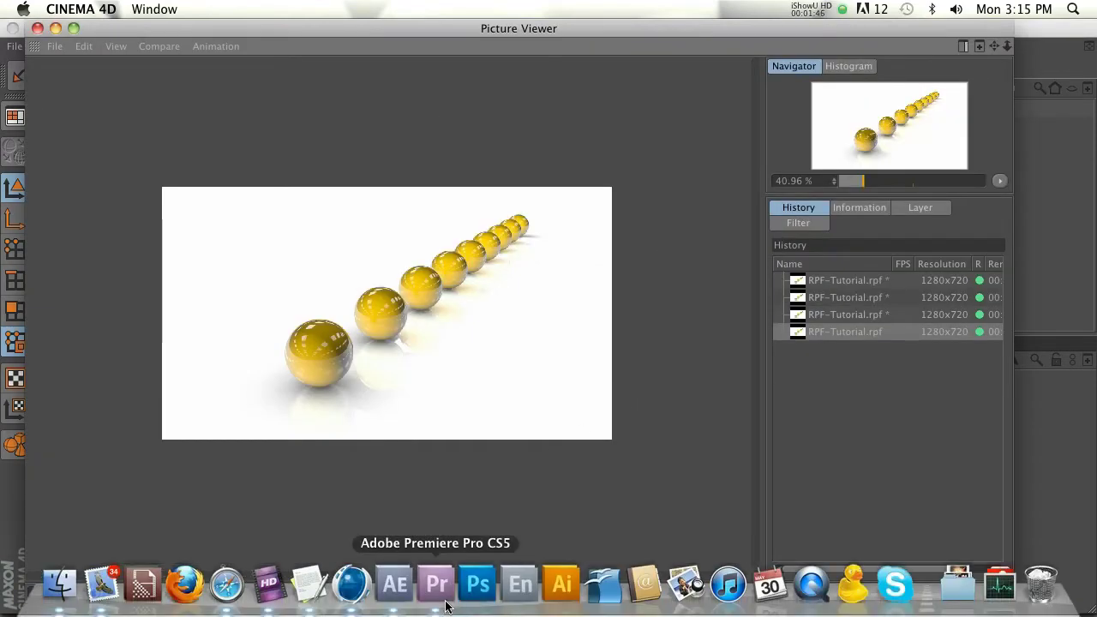
# Import RPF-Tutorial.rpf into the After Effects project as a single footage file
pyautogui.click(385, 583)
pyautogui.rightClick(99, 257)
pyautogui.moveTo(162, 306)
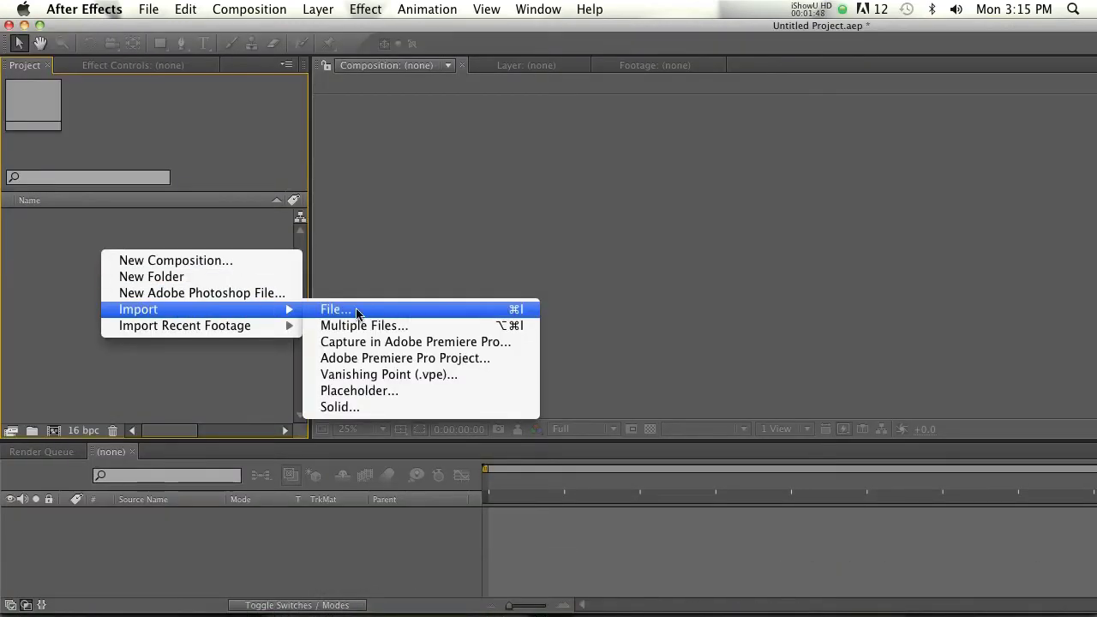
pyautogui.click(347, 306)
pyautogui.click(414, 127)
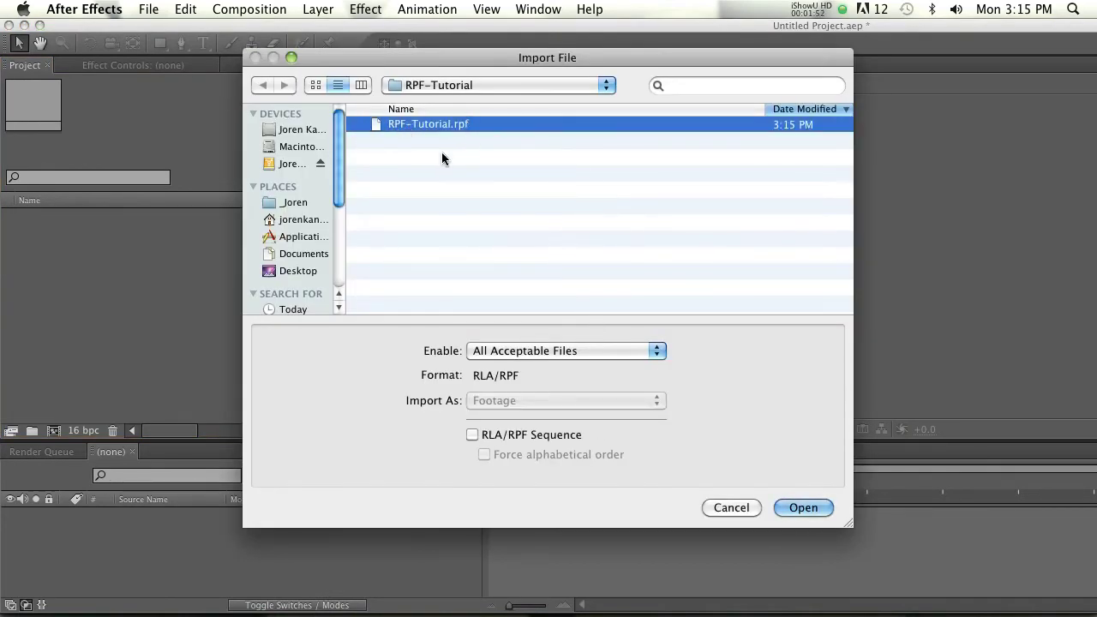
pyautogui.click(797, 506)
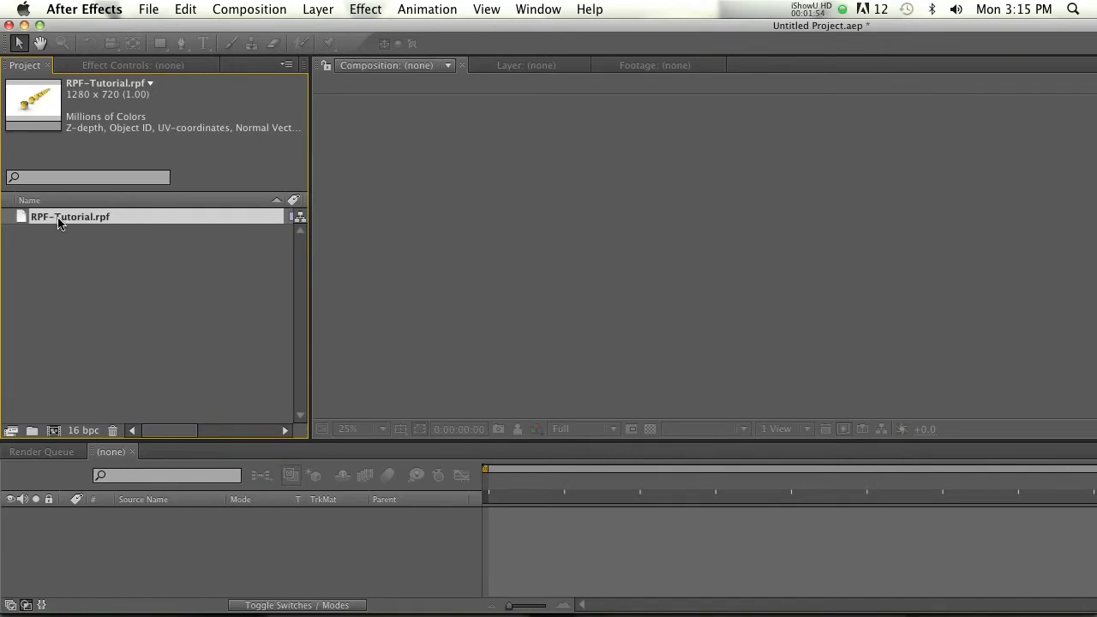
# Create an RPF-Tutorial composition from the footage and bring up the 3D Channel effects
pyautogui.click(58, 431)
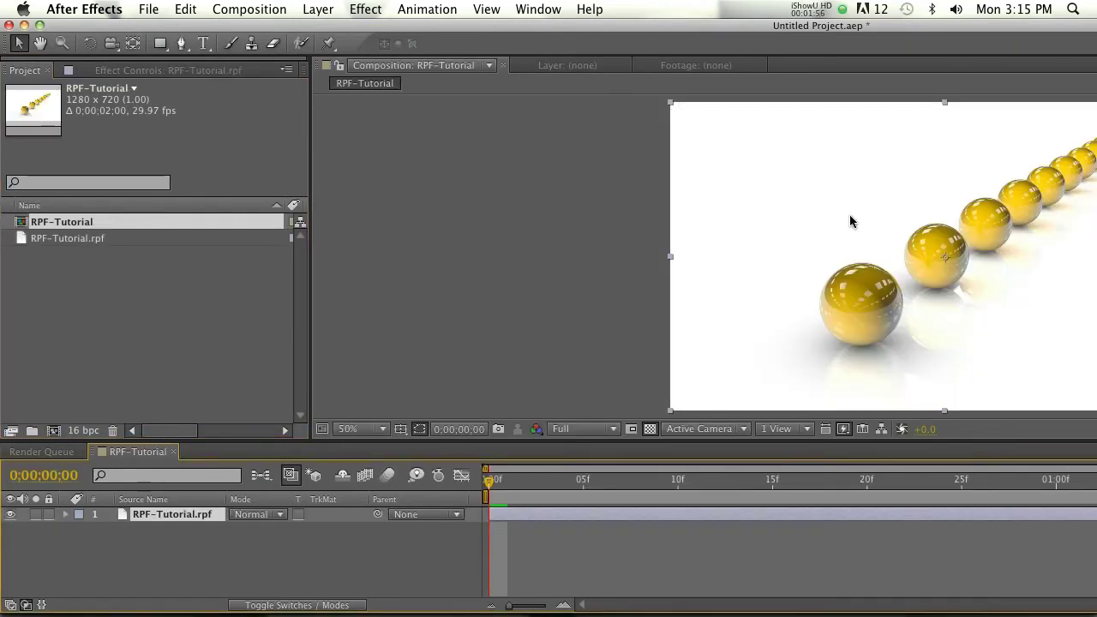
pyautogui.click(365, 8)
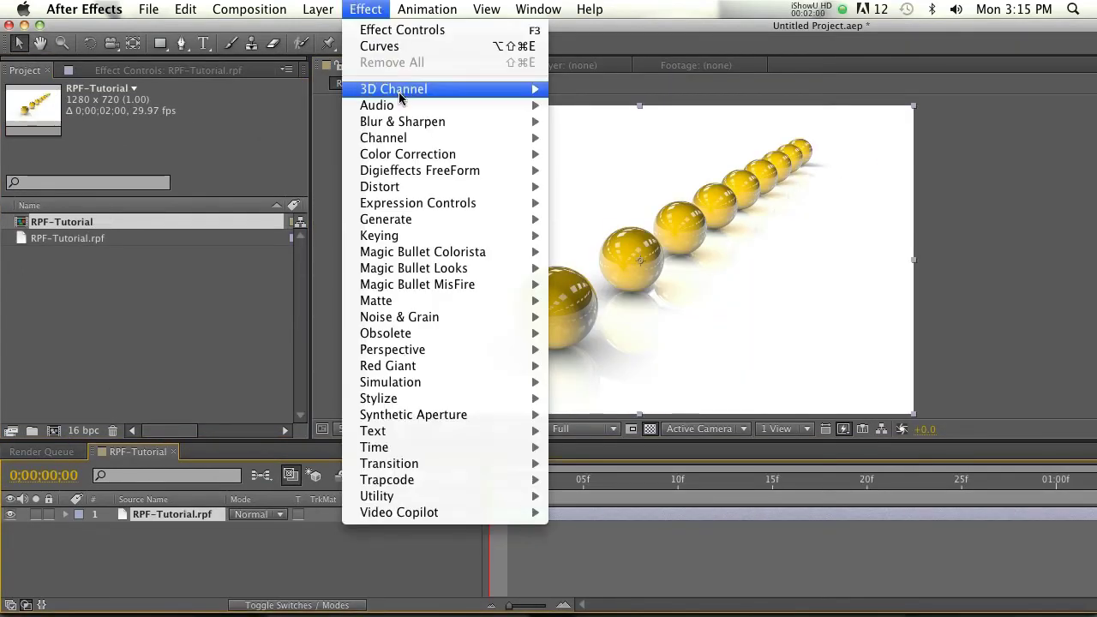
pyautogui.moveTo(413, 92)
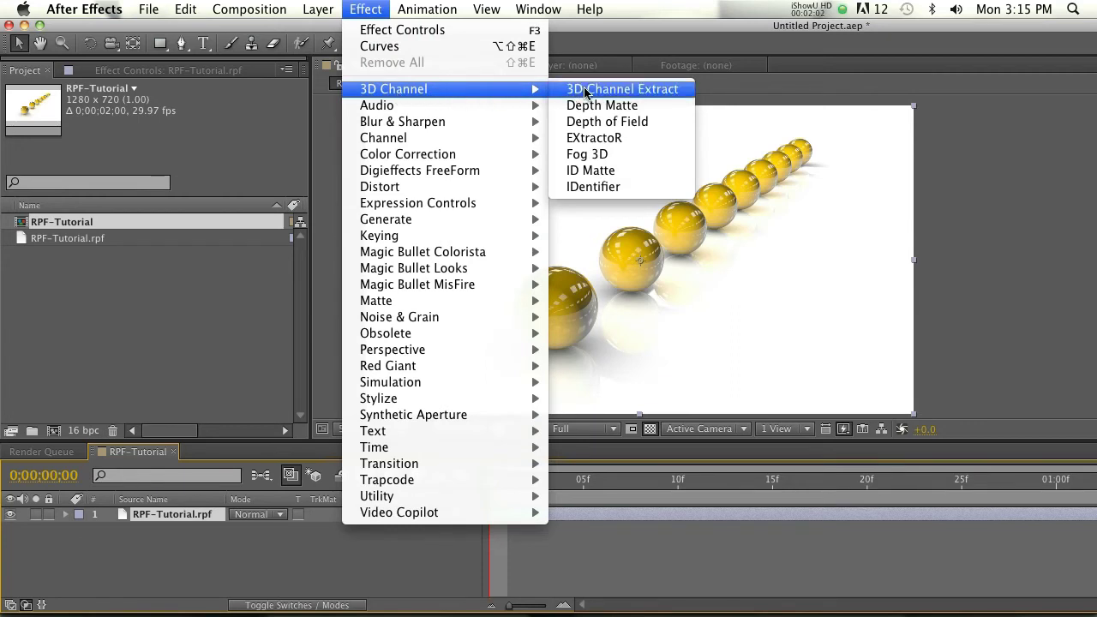
# Apply Depth of Field to the sphere layer with a Maximum Radius of 5
pyautogui.click(615, 121)
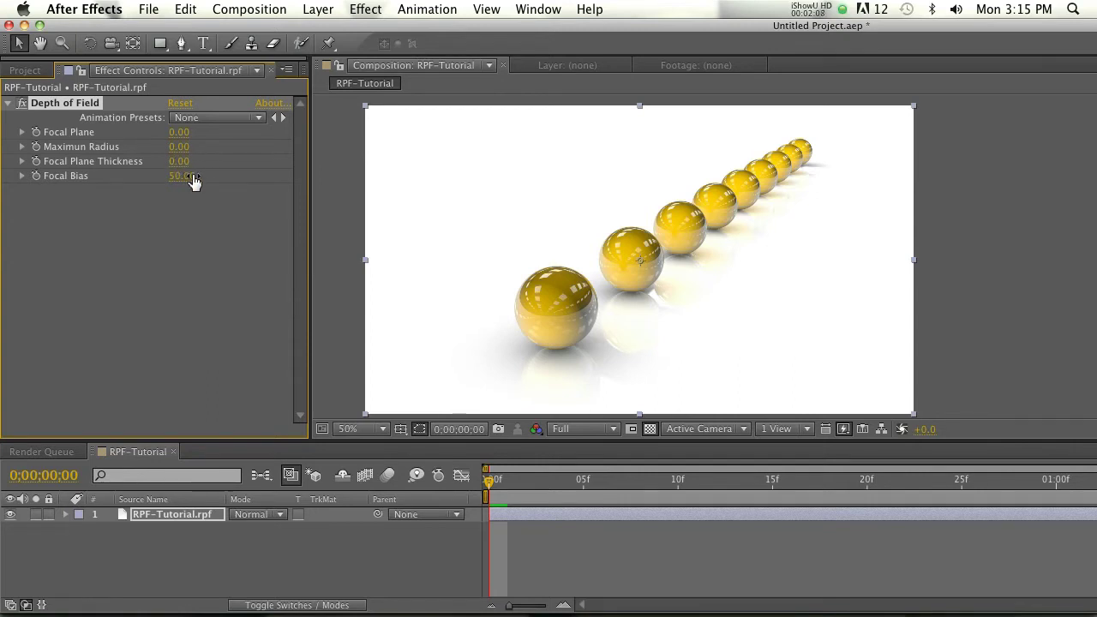
pyautogui.click(182, 149)
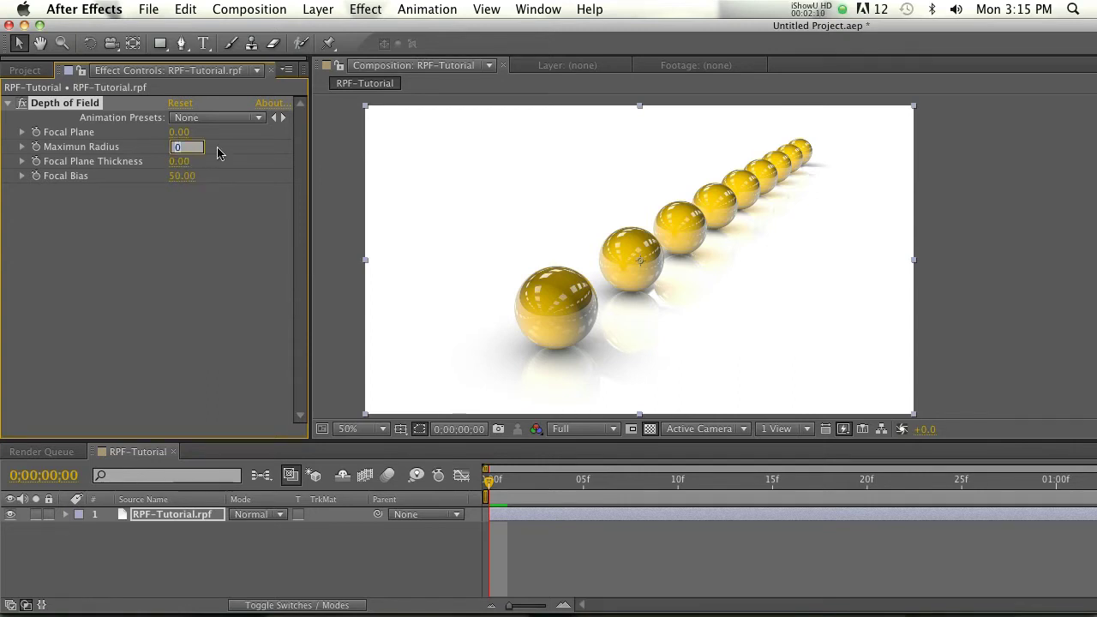
pyautogui.write('5')
pyautogui.press('Return')
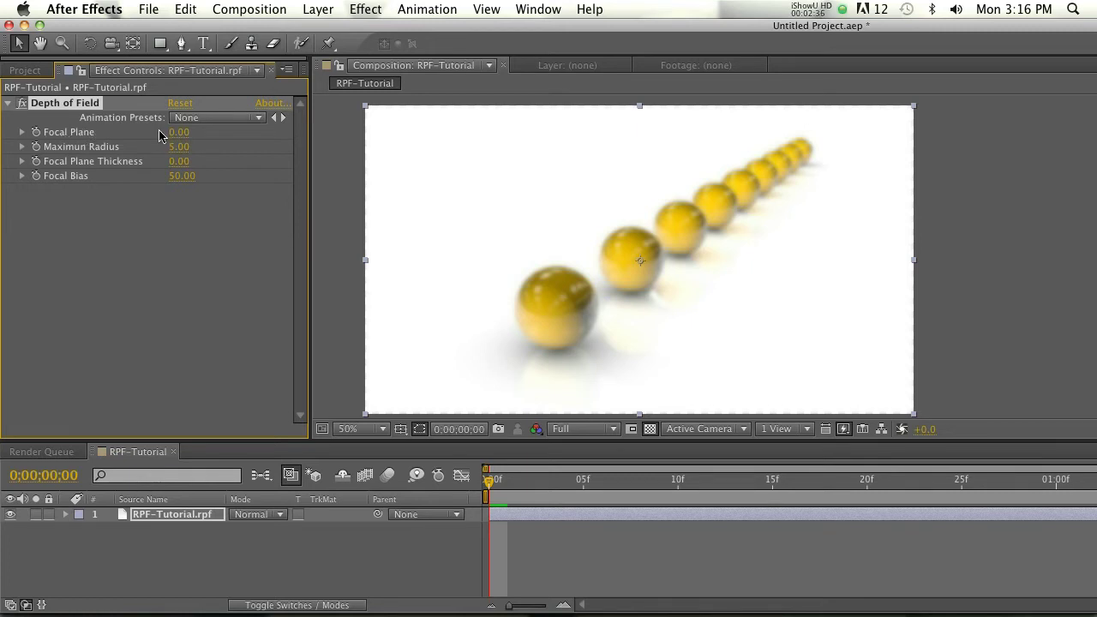
# Experiment with Focal Plane and Focal Plane Thickness, settling around -1800 and 550
pyautogui.moveTo(173, 132)
pyautogui.mouseDown()
pyautogui.moveTo(538, 125)
pyautogui.moveTo(36, 132)
pyautogui.moveTo(504, 131)
pyautogui.moveTo(177, 132)
pyautogui.moveTo(187, 130)
pyautogui.mouseUp()
pyautogui.click(188, 131)
pyautogui.write('0')
pyautogui.press('Return')
pyautogui.moveTo(174, 161); pyautogui.dragTo(176, 162)
pyautogui.moveTo(180, 132); pyautogui.dragTo(161, 132)
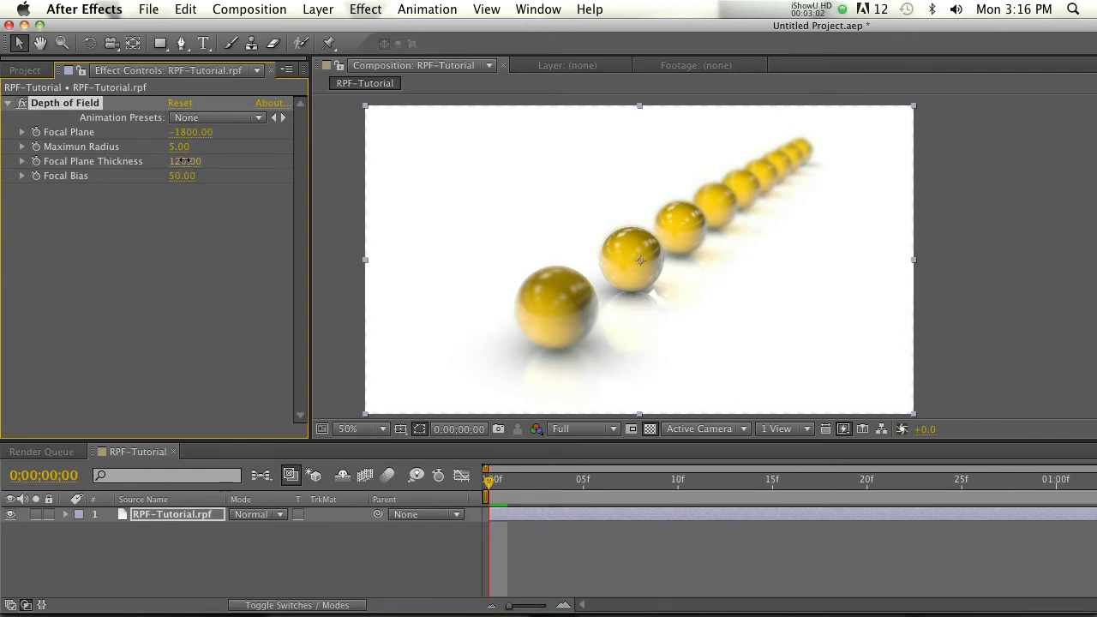
pyautogui.moveTo(184, 160); pyautogui.dragTo(220, 163)
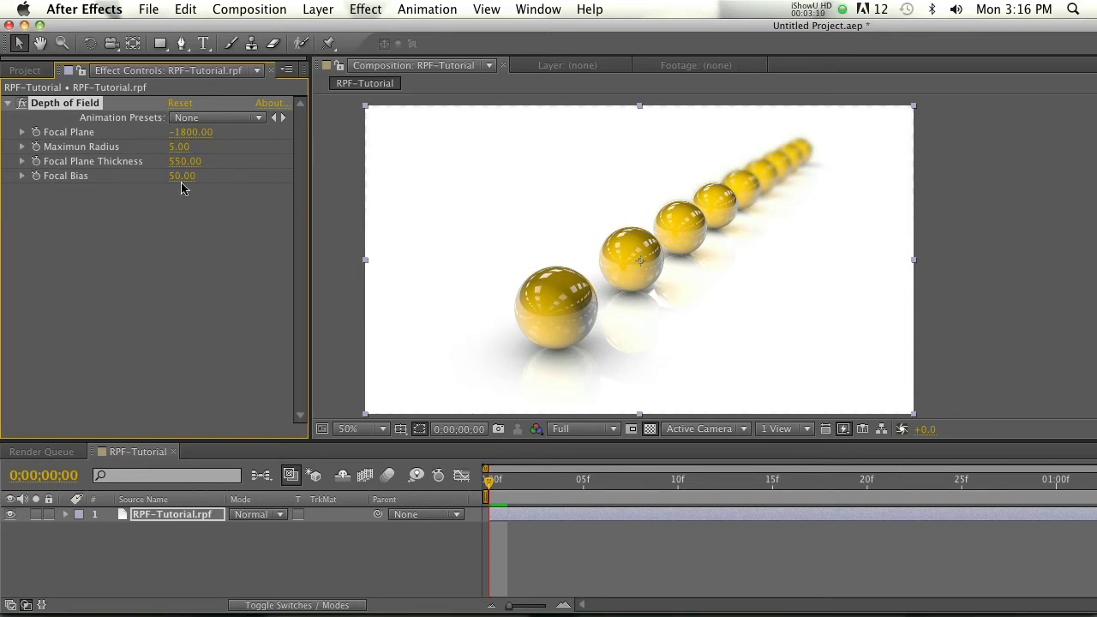
# Raise Maximum Radius to 10 and scale the sphere layer up slightly
pyautogui.click(180, 148)
pyautogui.write('10')
pyautogui.press('Return')
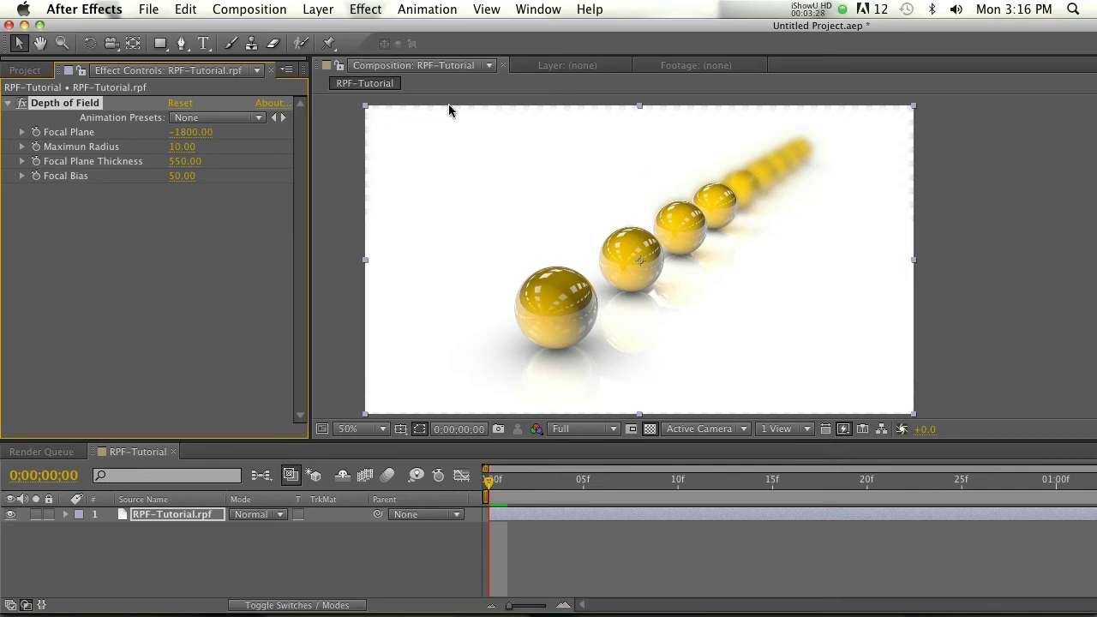
pyautogui.click(365, 110)
pyautogui.moveTo(365, 109); pyautogui.dragTo(360, 106)
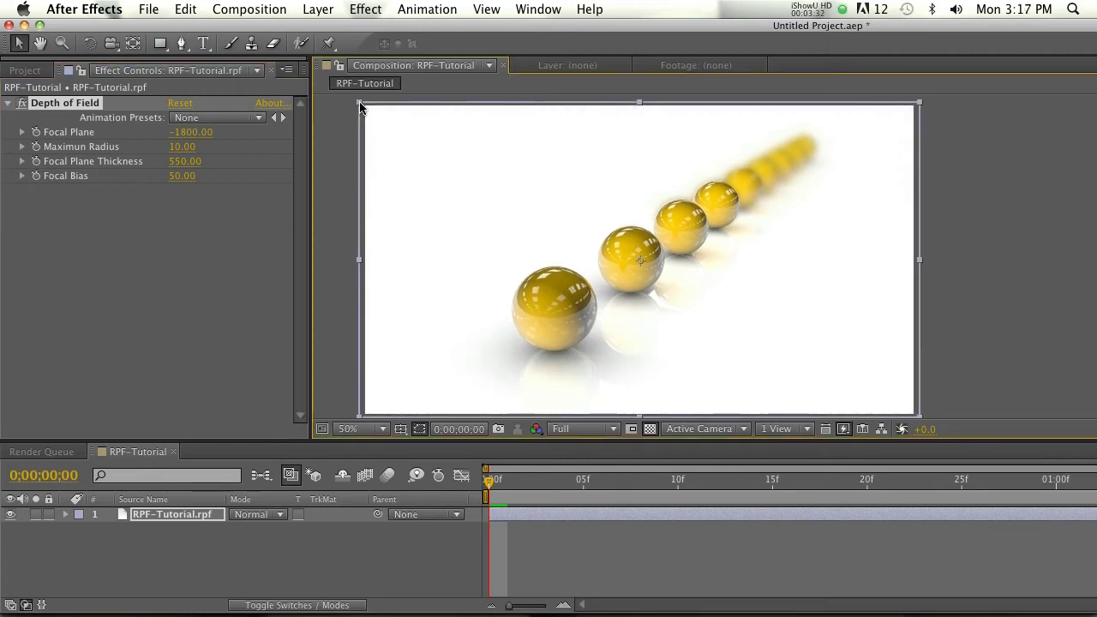
# Lower Maximum Radius to 4 and shift the Focal Plane so the nearest spheres blur
pyautogui.click(179, 148)
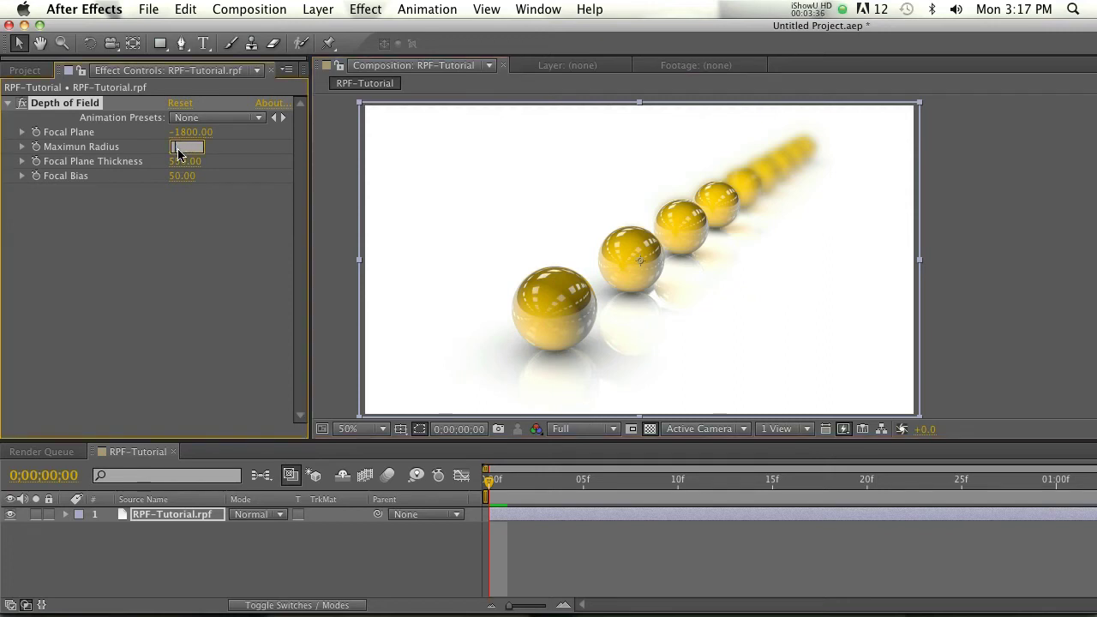
pyautogui.write('4')
pyautogui.press('Return')
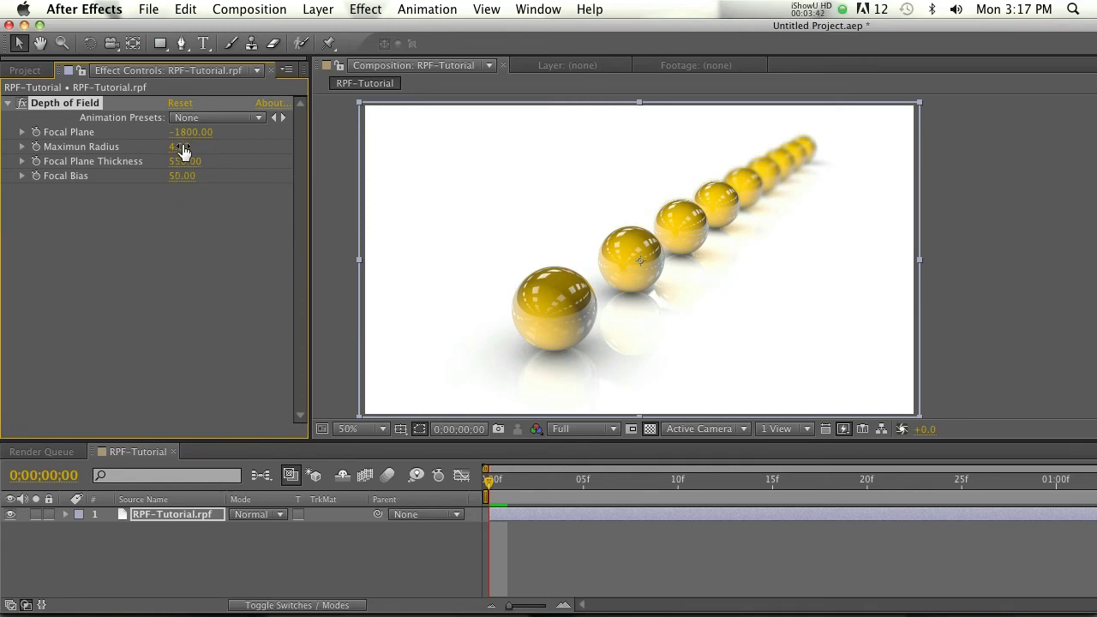
pyautogui.moveTo(194, 139); pyautogui.dragTo(171, 132)
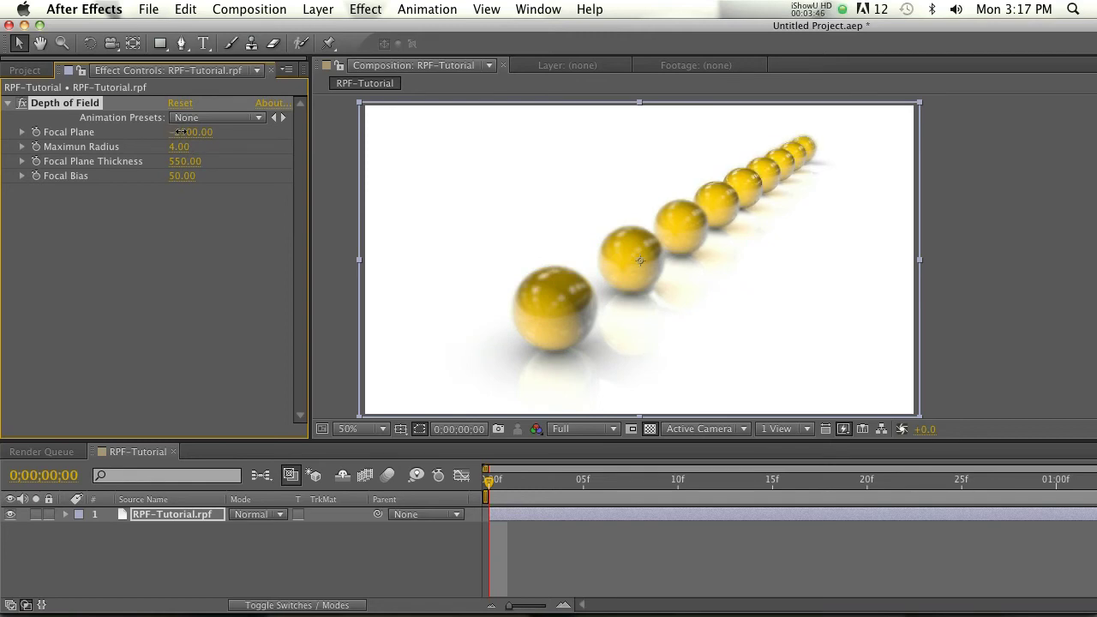
# Scrub Focal Plane to -1700.00, sharpening the front spheres and softening distant ones
pyautogui.moveTo(180, 132); pyautogui.dragTo(190, 129)
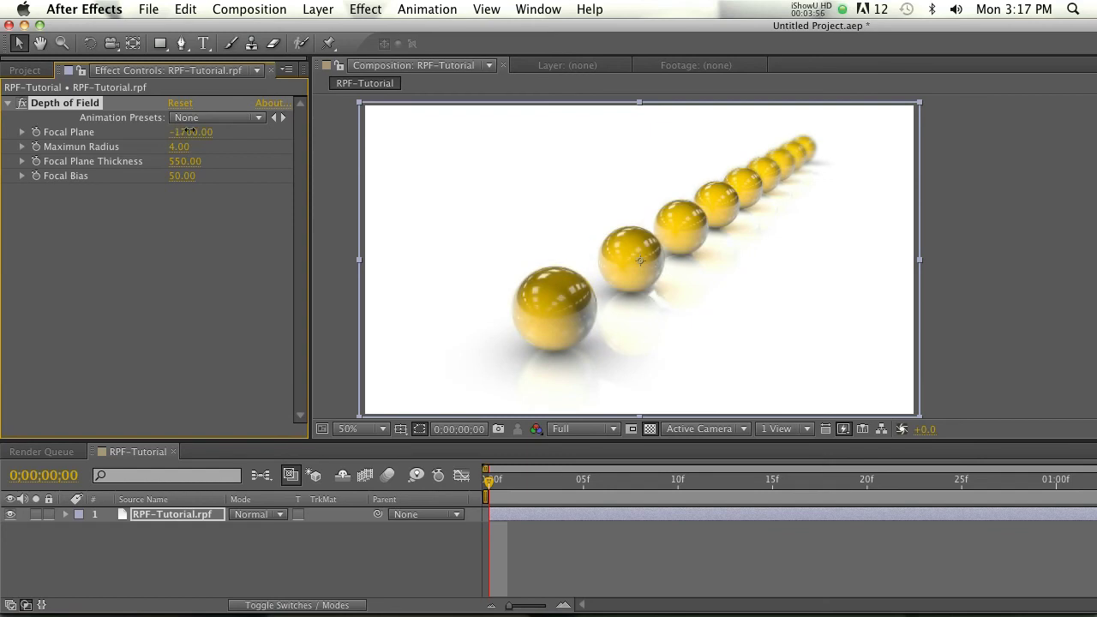